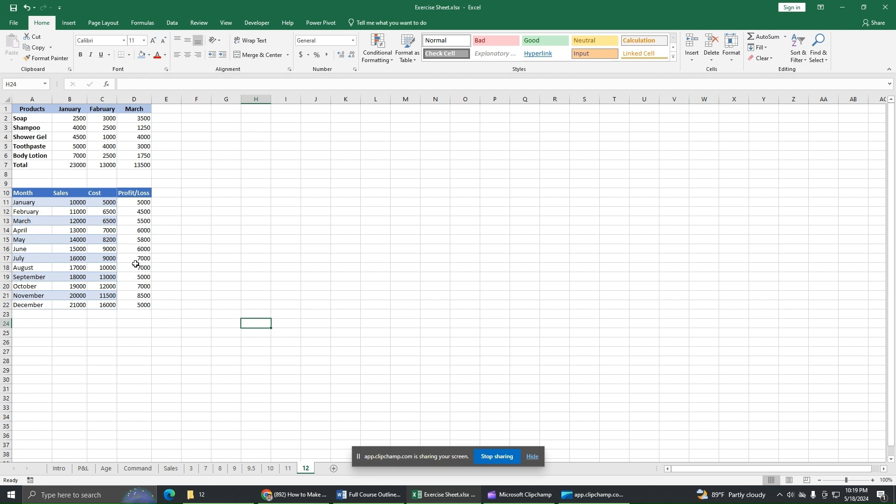
Insert a Scatter with Smooth Lines and Markers chart plotting Profit/Loss against Cost from C10:D22, and place it beside the monthly table
left_click(279, 244)
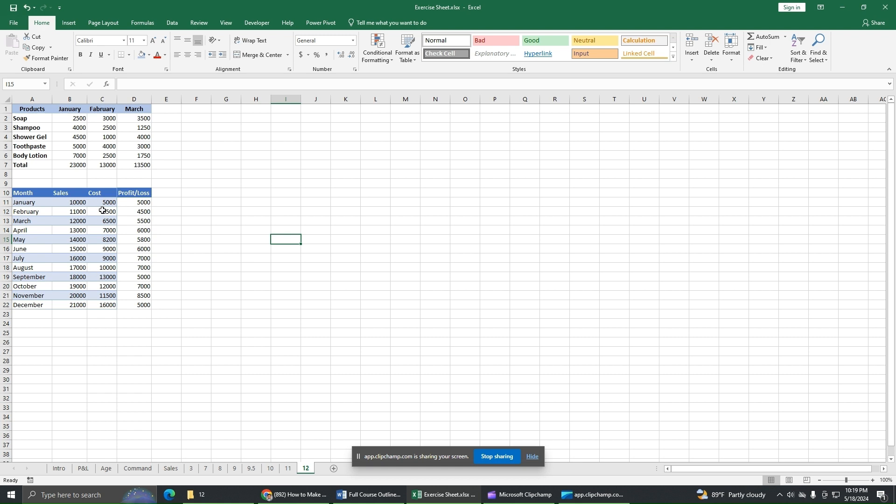
left_click_drag(107, 192, 127, 307)
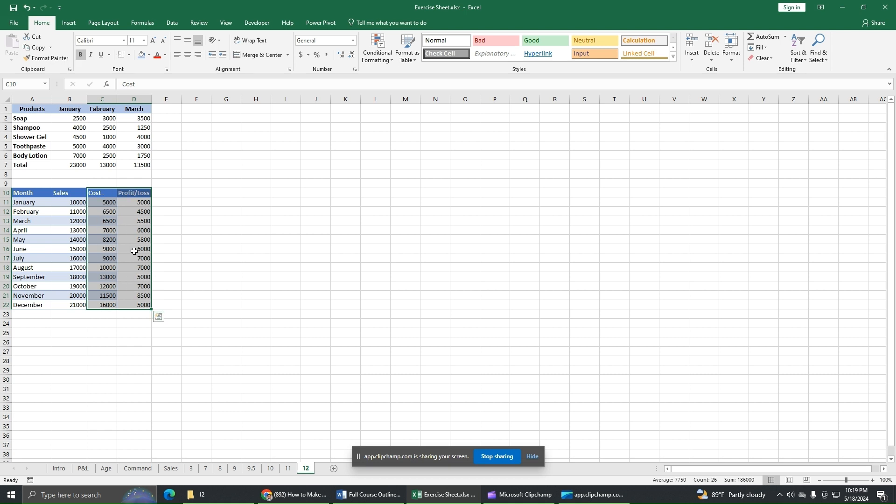
left_click(69, 22)
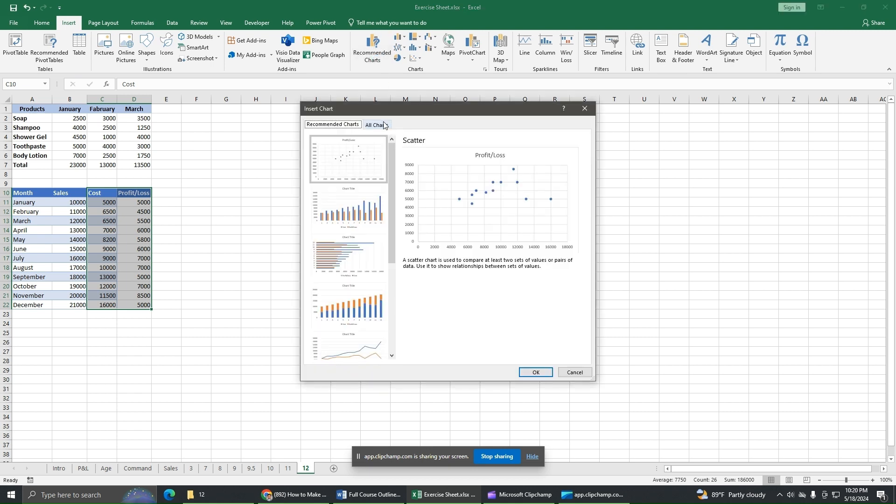
left_click(376, 124)
left_click(334, 220)
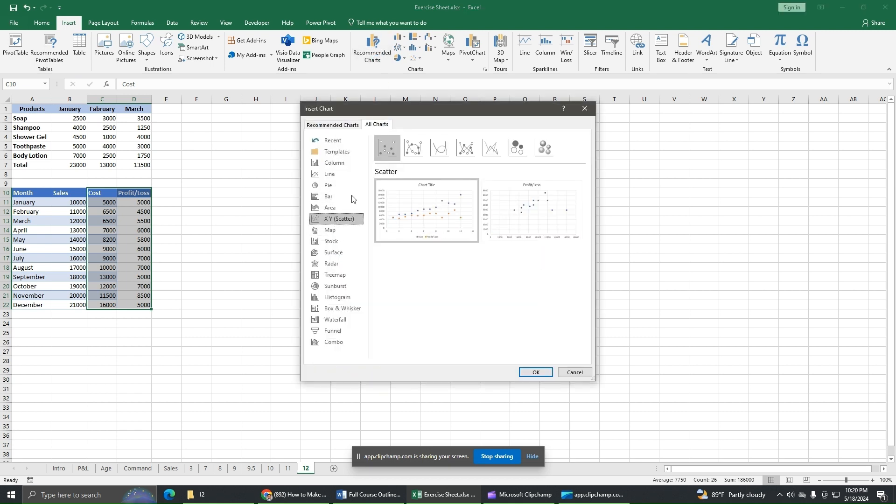
left_click(415, 150)
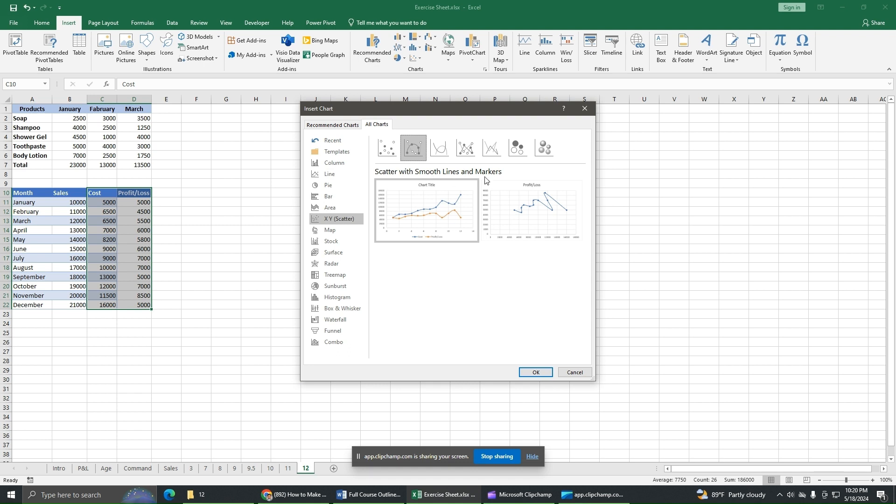
mouse_move(460, 240)
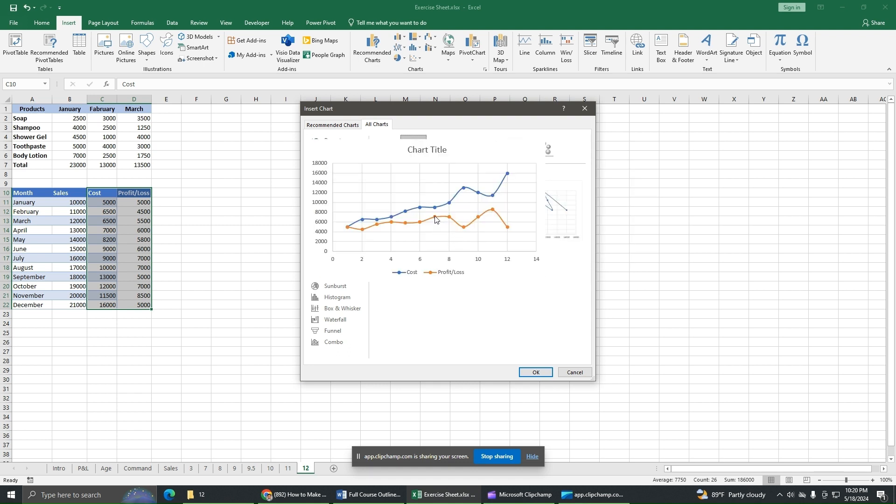
left_click(538, 374)
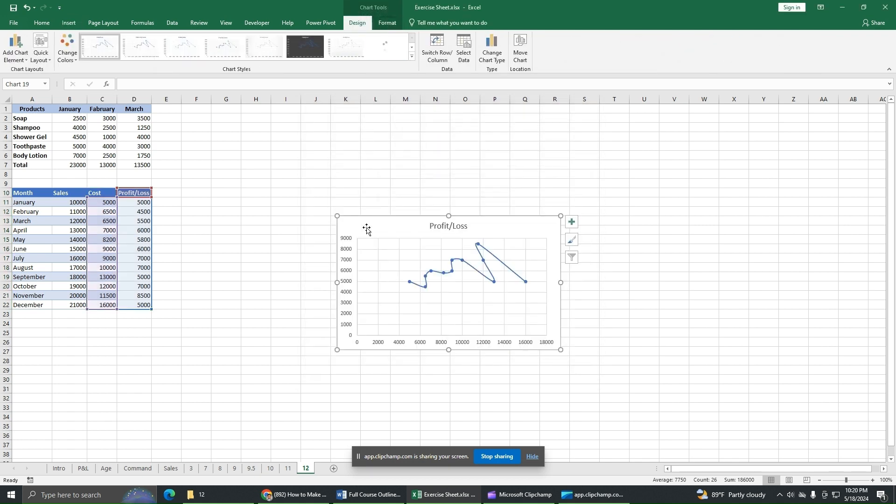
left_click_drag(410, 230, 329, 207)
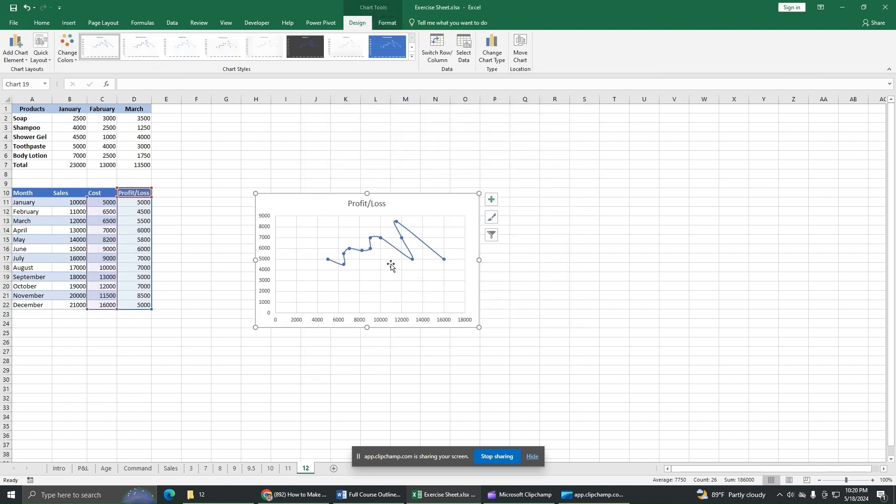
Add axis titles to the chart and name the horizontal axis Cost
left_click(491, 199)
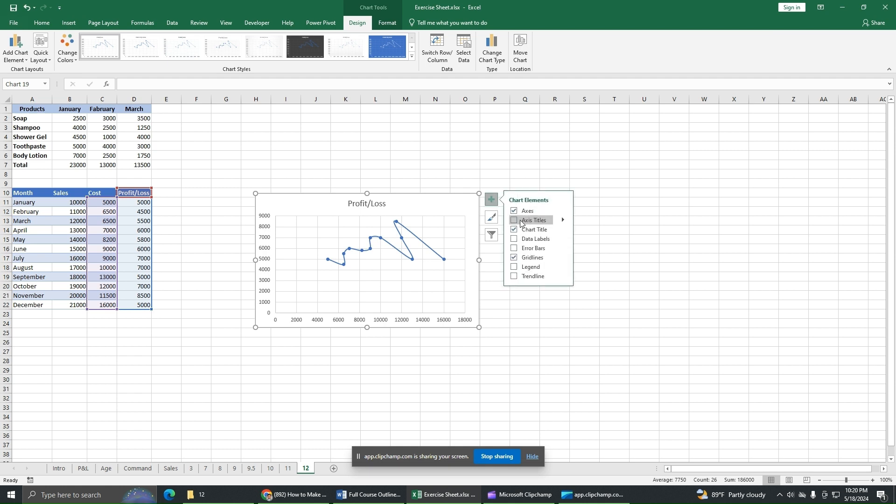
left_click(515, 221)
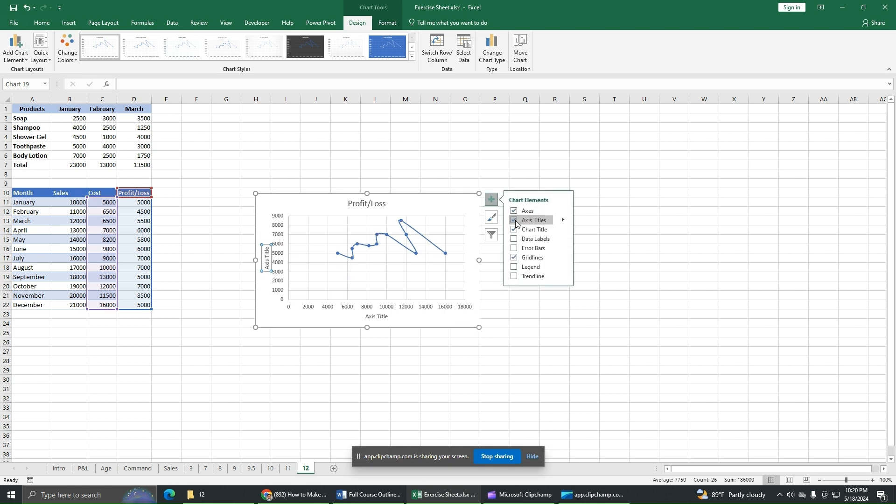
left_click(380, 319)
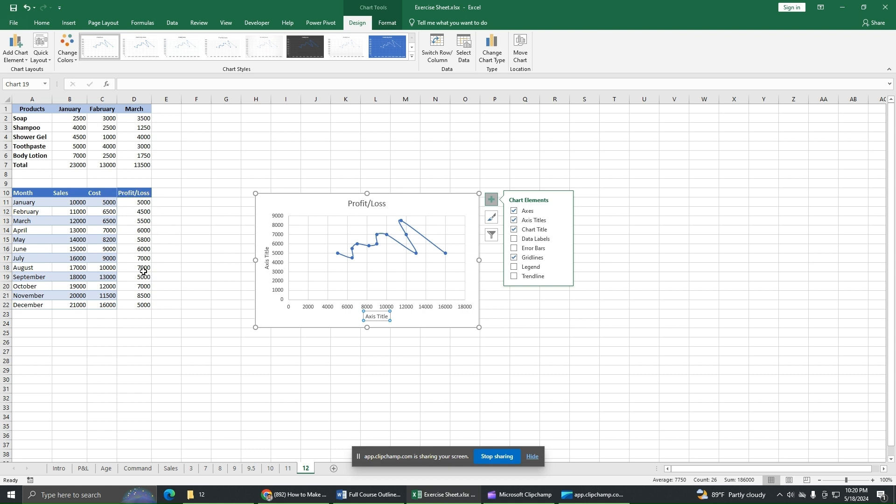
left_click_drag(390, 316, 342, 318)
type("C")
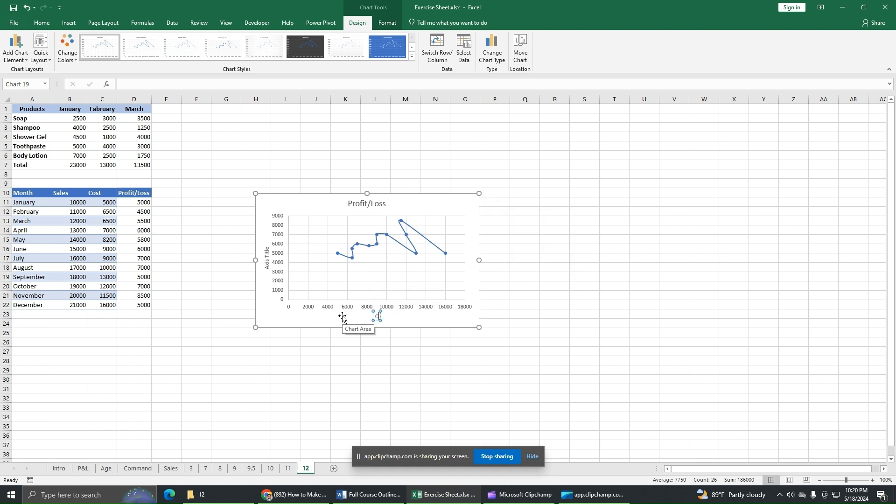
type("ost")
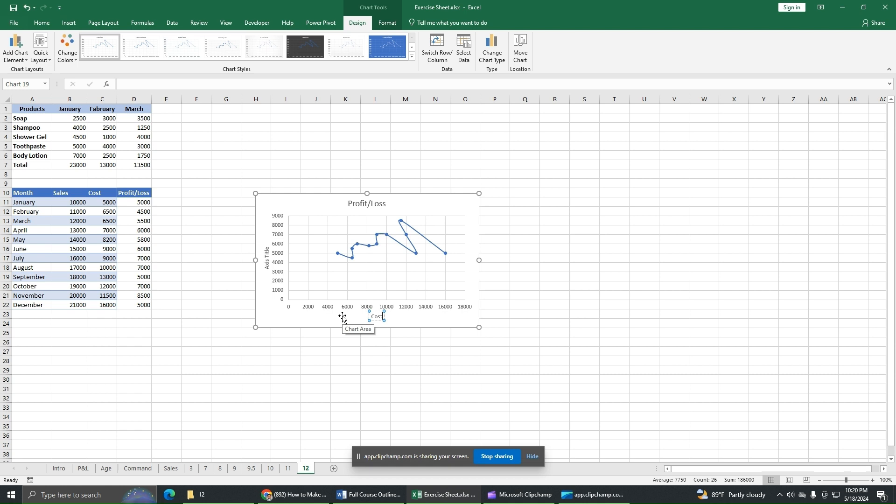
Rename the chart's vertical axis title to Profit/Loss
left_click(267, 248)
left_click_drag(267, 246, 266, 267)
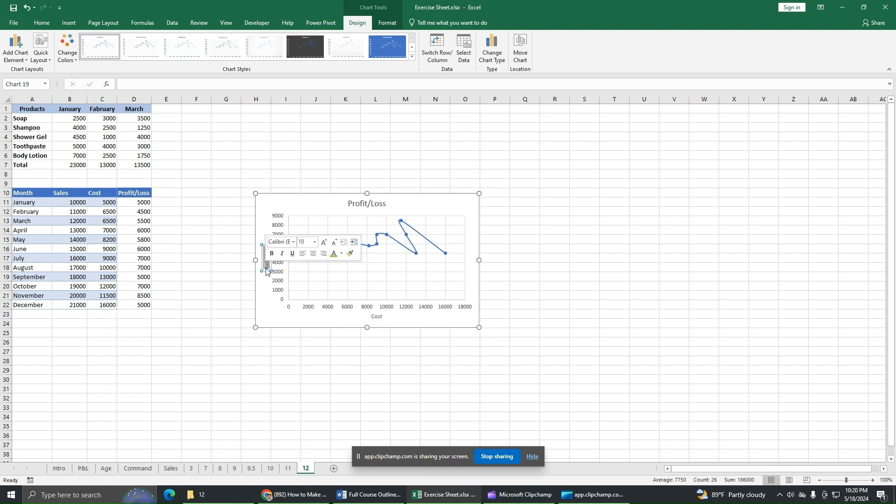
type("Prof")
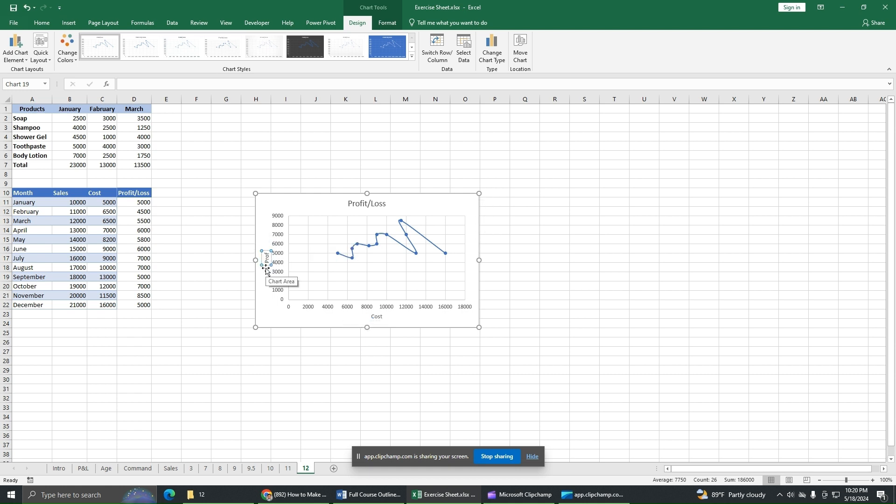
type("it/Loss")
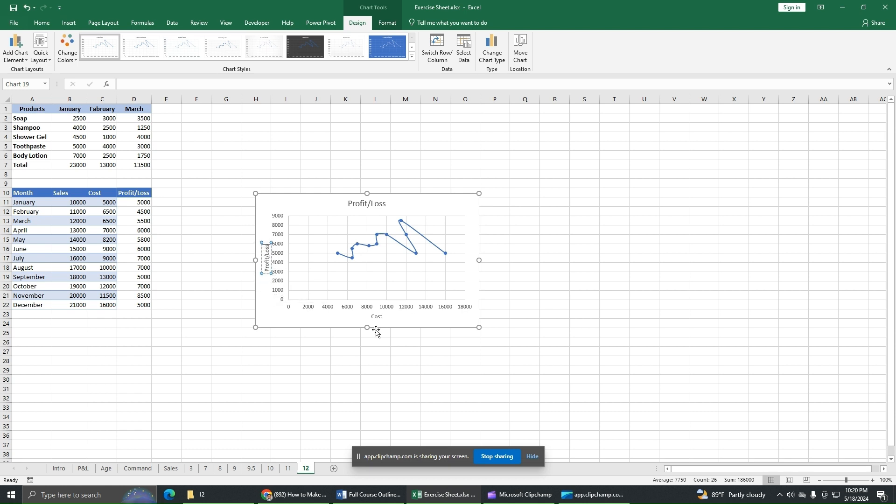
Enlarge the chart in height and width so it spans about columns H to U and rows 9 to 27
left_click(321, 321)
left_click_drag(367, 327, 367, 350)
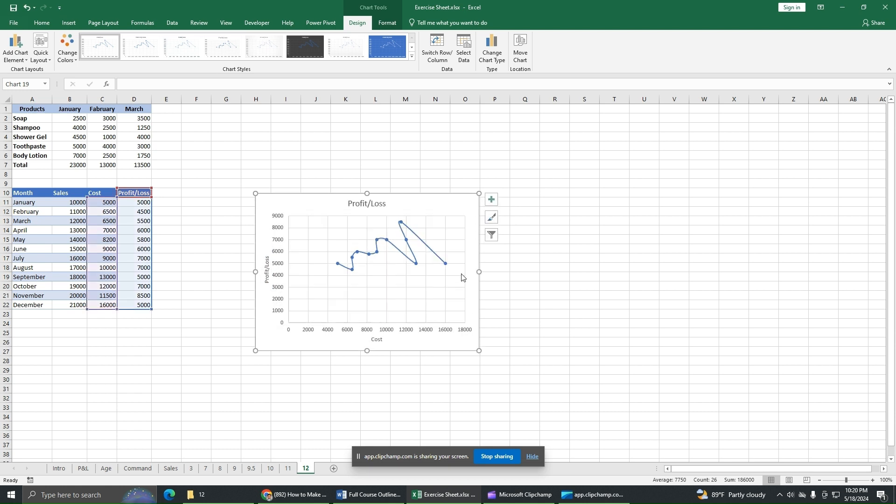
left_click_drag(478, 271, 652, 271)
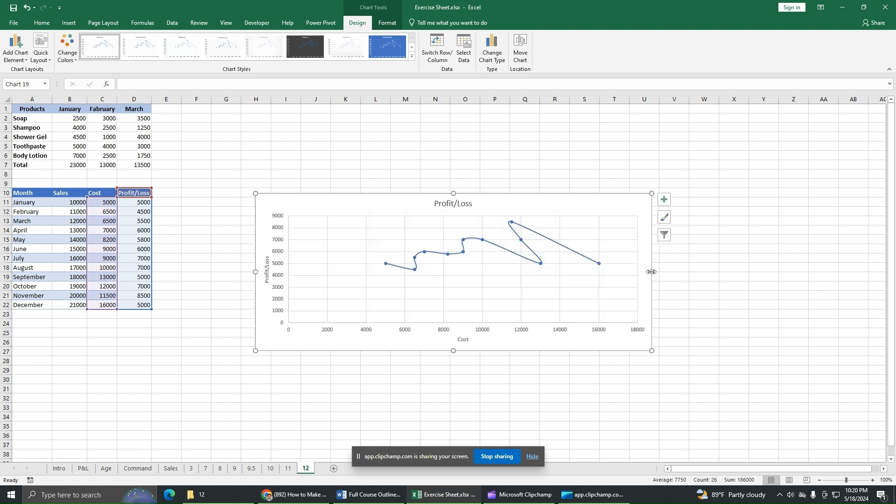
left_click_drag(456, 192, 454, 178)
Change the chart title to "Cost - Profit Relationship"
left_click(454, 186)
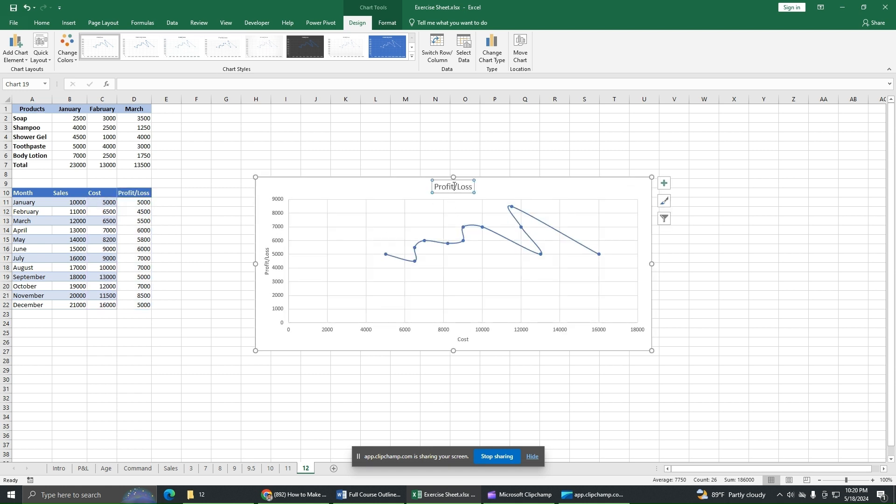
left_click(438, 188)
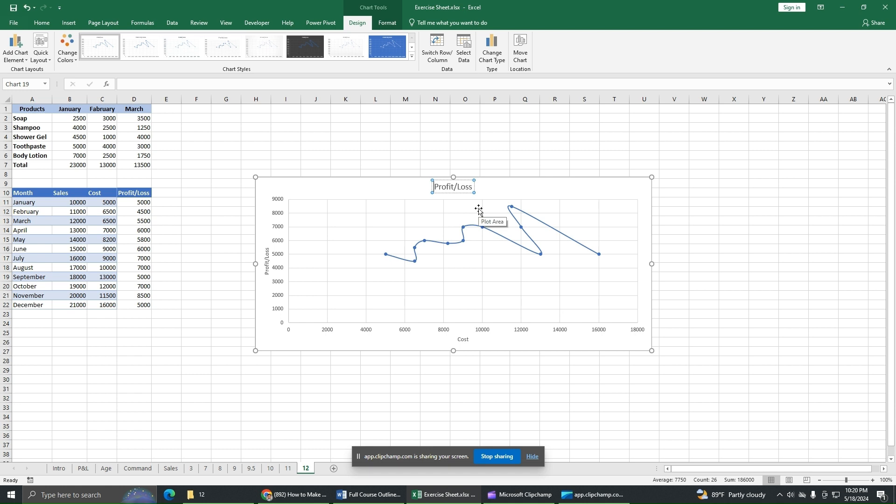
type("Cost")
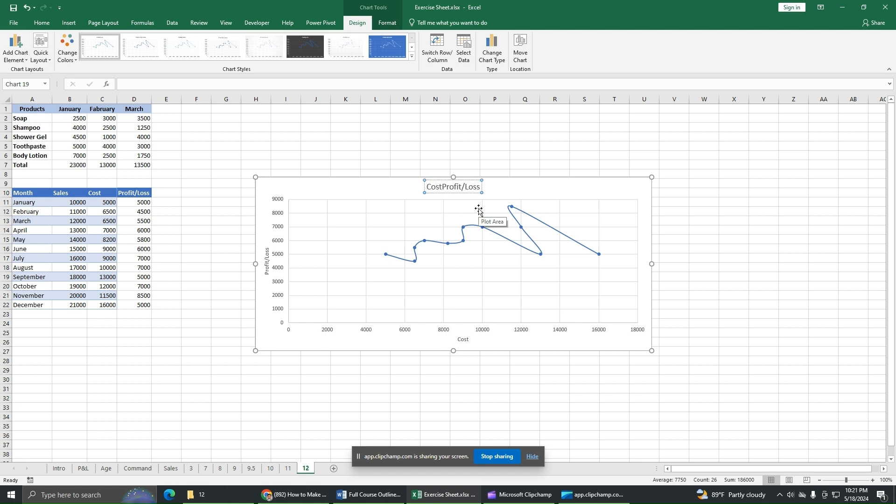
type(" -")
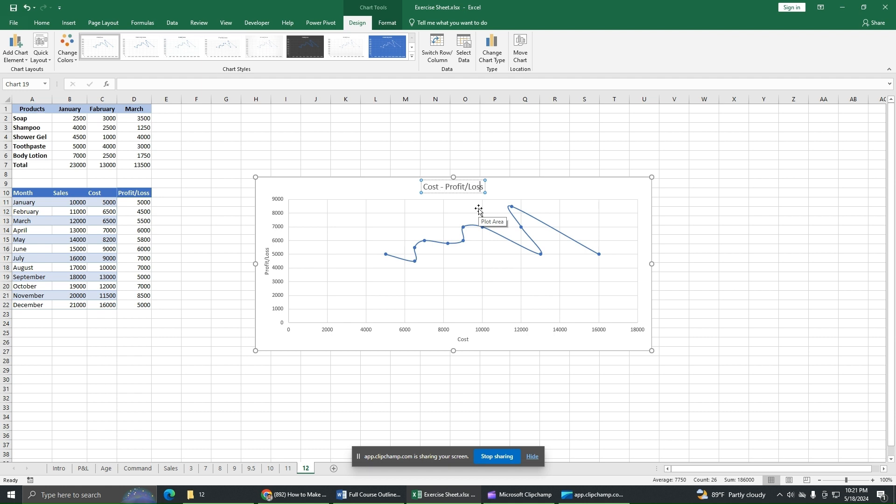
key("BackSpace")
key("BackSpace")
key("BackSpace")
key("BackSpace")
key("BackSpace")
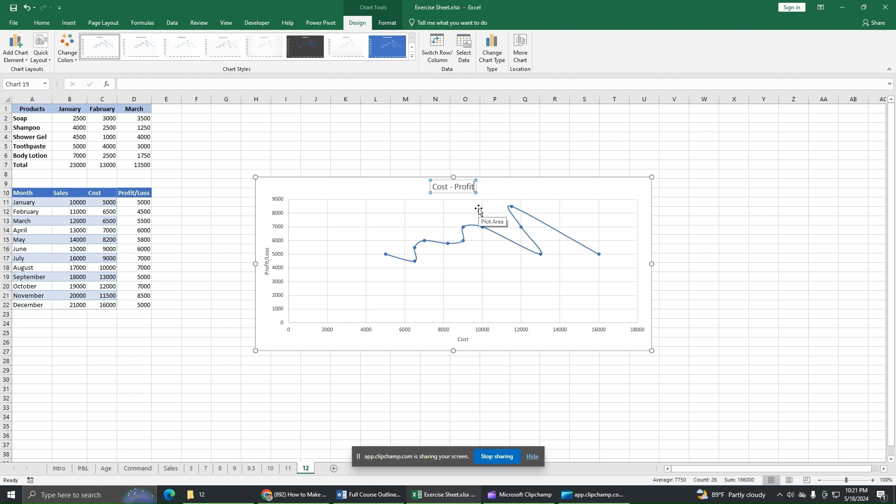
type("Rela")
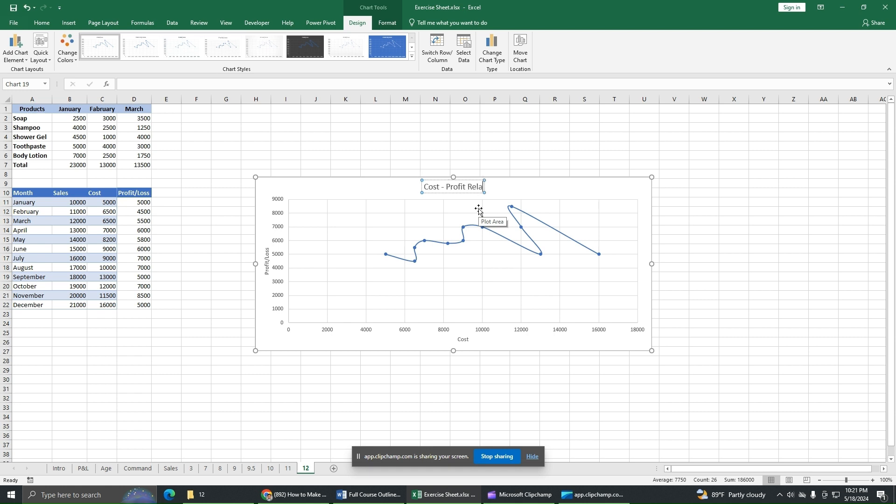
type("tionship")
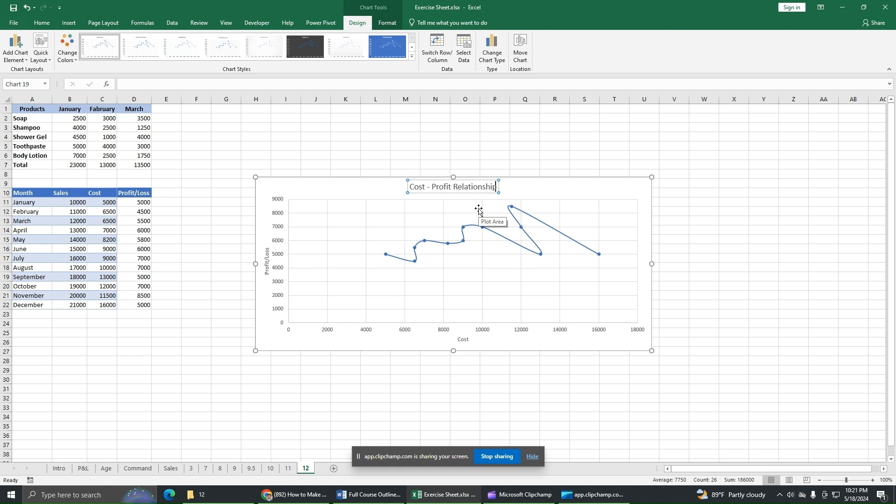
left_click(365, 191)
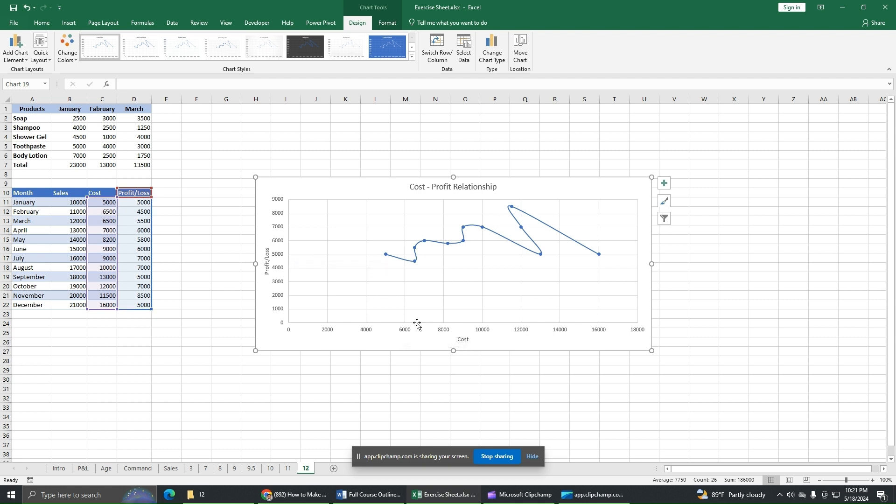
Move the Cost - Profit Relationship chart up and away from the tables, shrinking it to about columns W to AC, rows 1 to 12
mouse_move(416, 265)
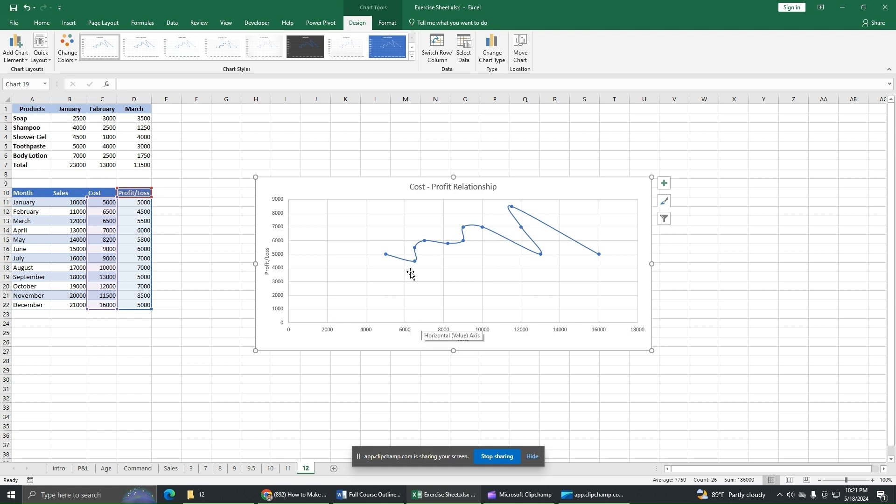
mouse_move(414, 249)
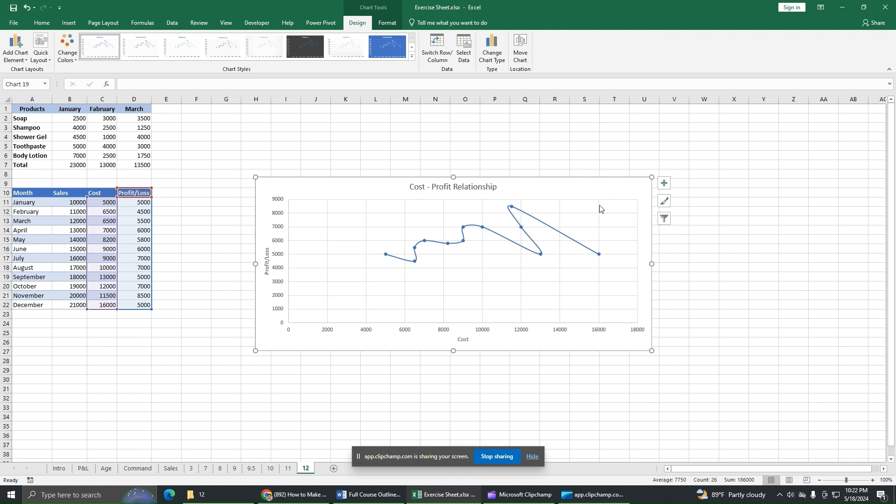
left_click_drag(606, 188, 831, 117)
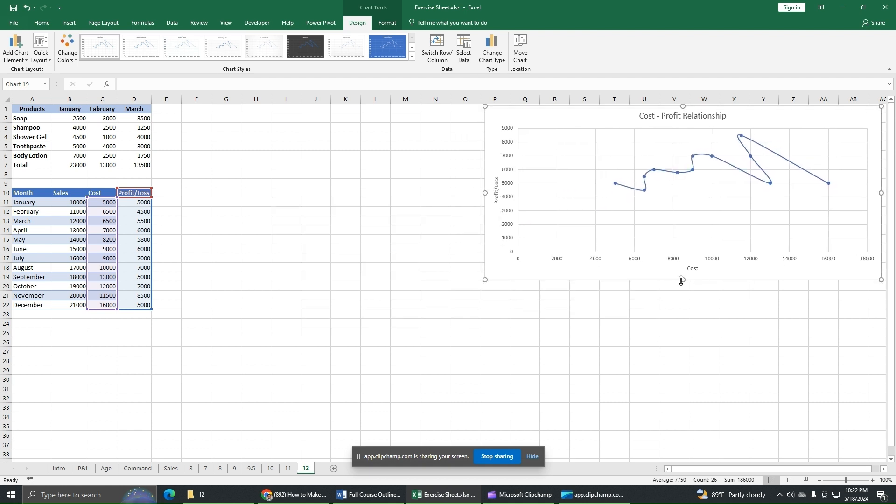
left_click_drag(682, 279, 683, 217)
left_click_drag(482, 163, 688, 163)
left_click(269, 296)
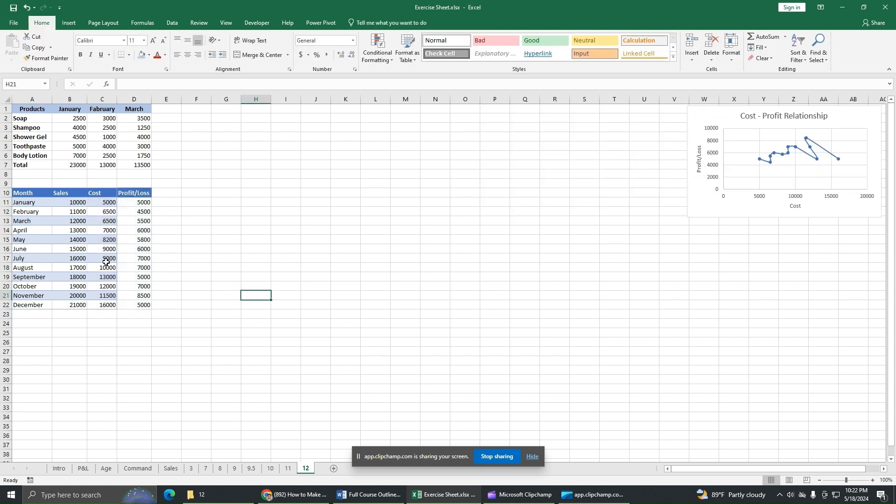
Insert a Scatter with Smooth Lines and Markers chart from B10:D22, plotting Cost and Profit/Loss against Sales
left_click_drag(74, 195, 121, 302)
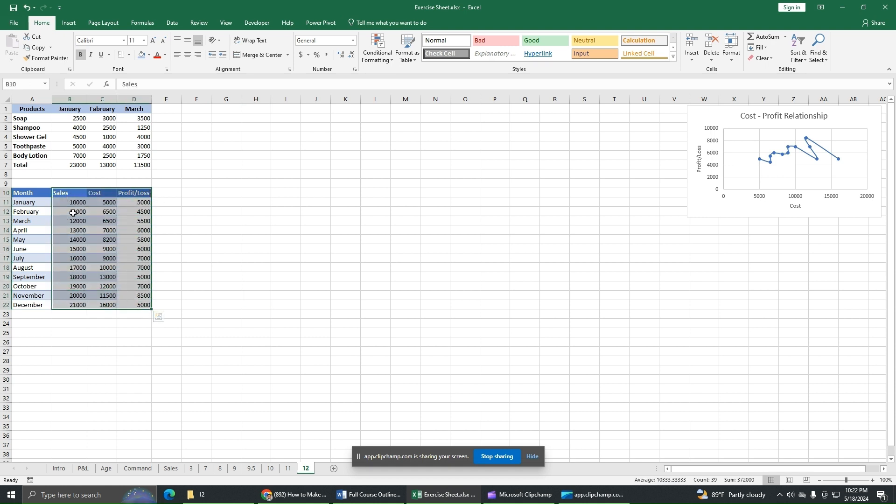
left_click_drag(71, 195, 144, 308)
left_click(67, 24)
left_click(373, 49)
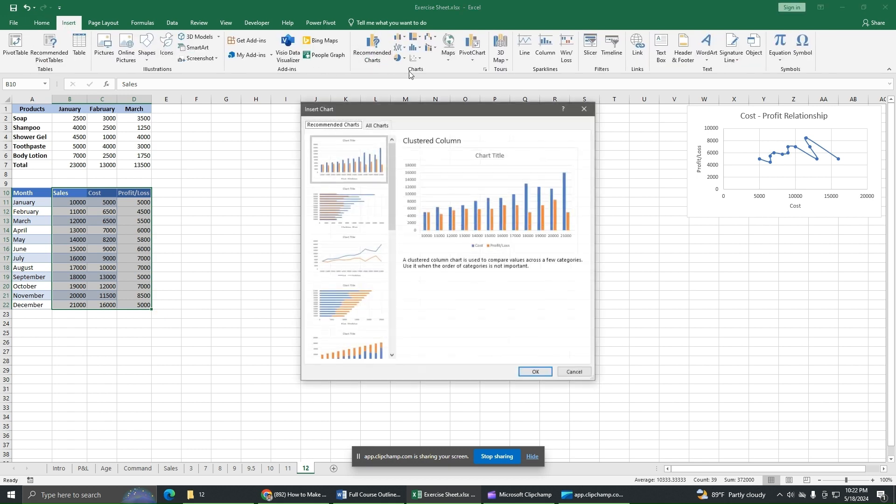
left_click(377, 125)
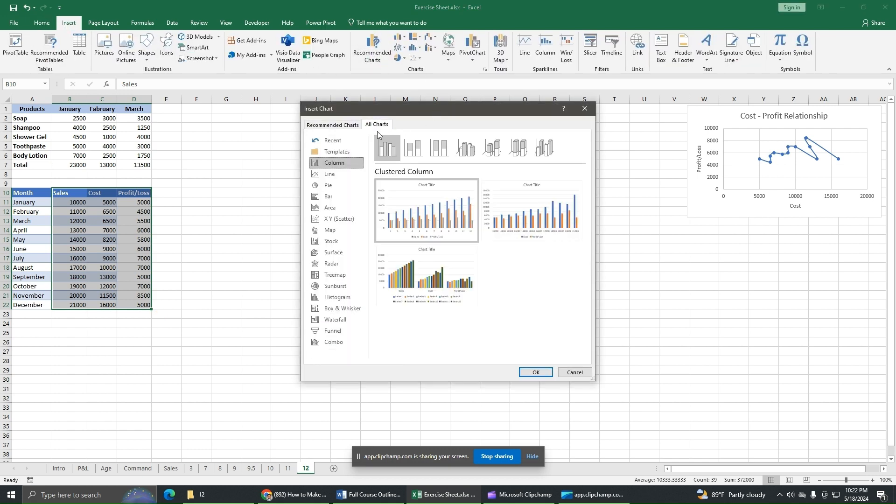
left_click(337, 218)
left_click(414, 154)
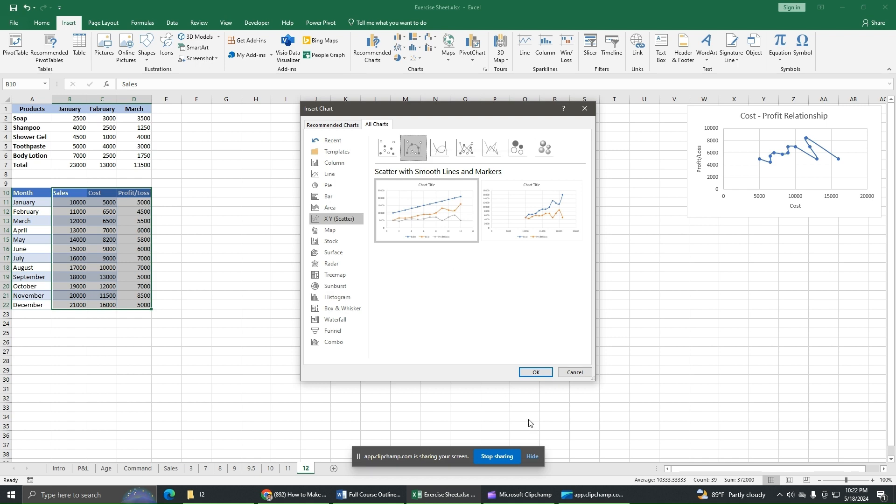
left_click(536, 373)
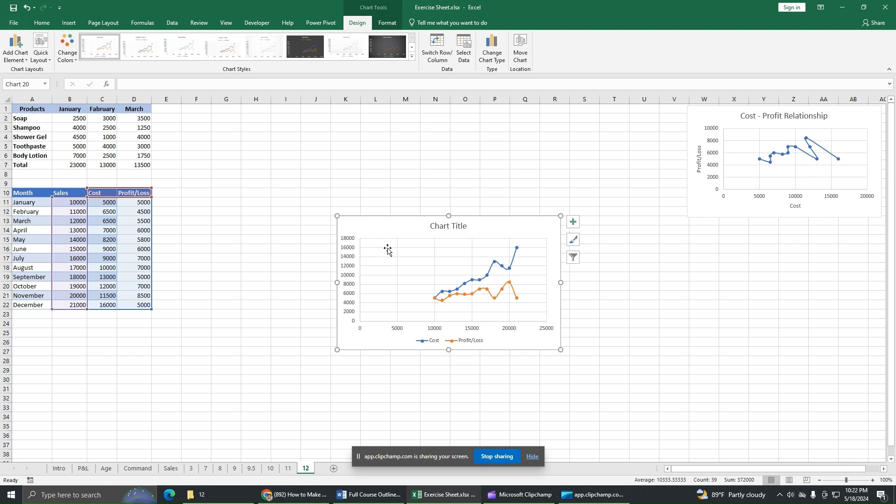
Enlarge the new chart on all sides so it spans about columns G to T and rows 6 to 29
left_click_drag(336, 284, 225, 283)
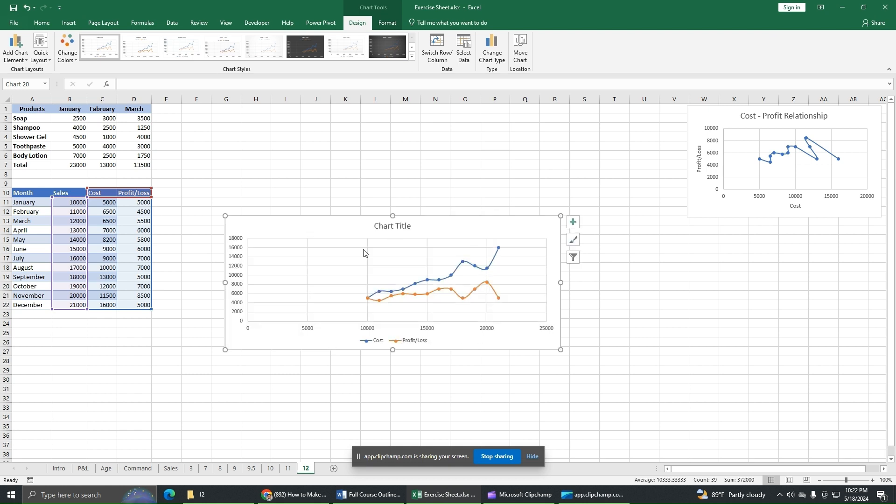
left_click_drag(392, 215, 393, 148)
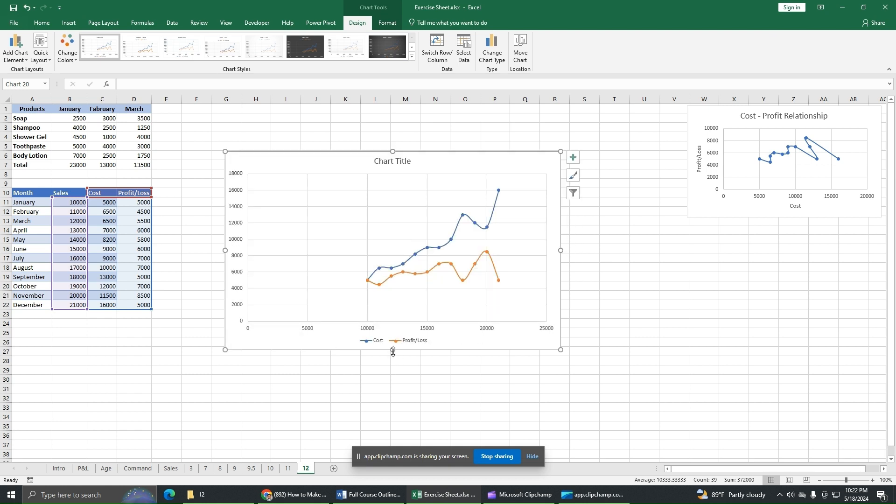
left_click_drag(393, 351, 394, 376)
left_click_drag(561, 263, 621, 263)
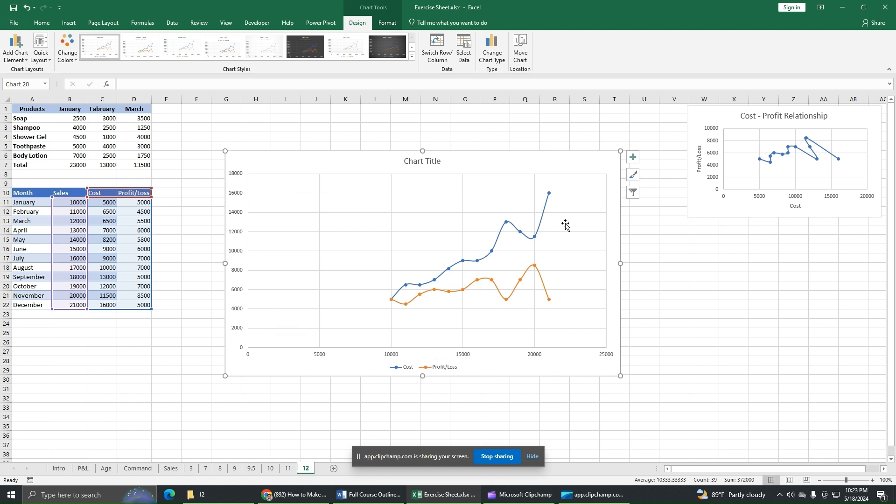
Add axis titles to the chart and change the horizontal axis title to "Sales"
left_click(634, 158)
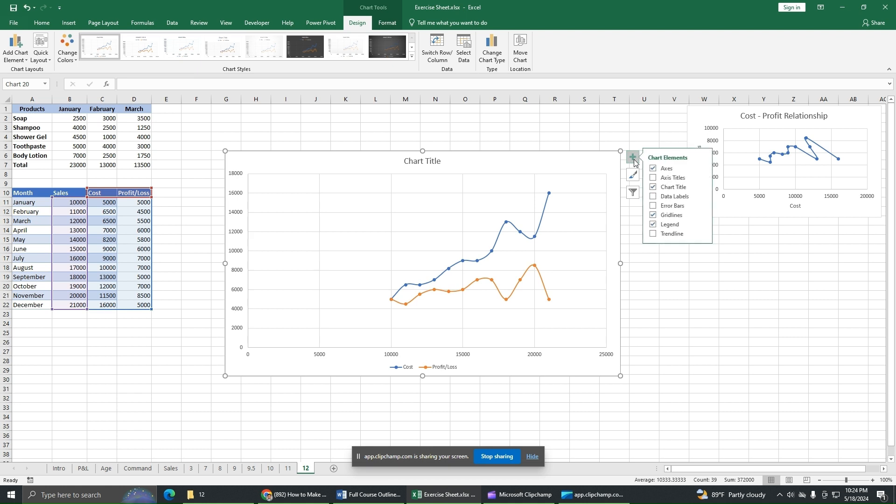
left_click(657, 178)
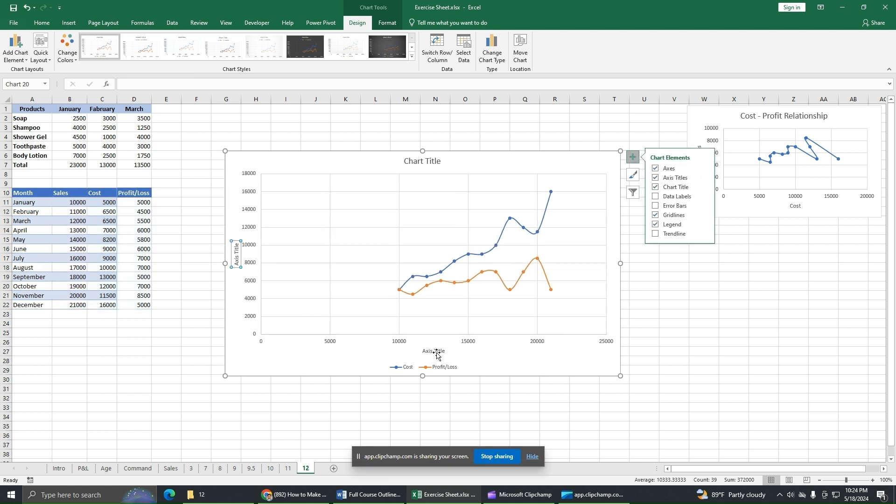
left_click(450, 358)
left_click_drag(446, 353, 408, 353)
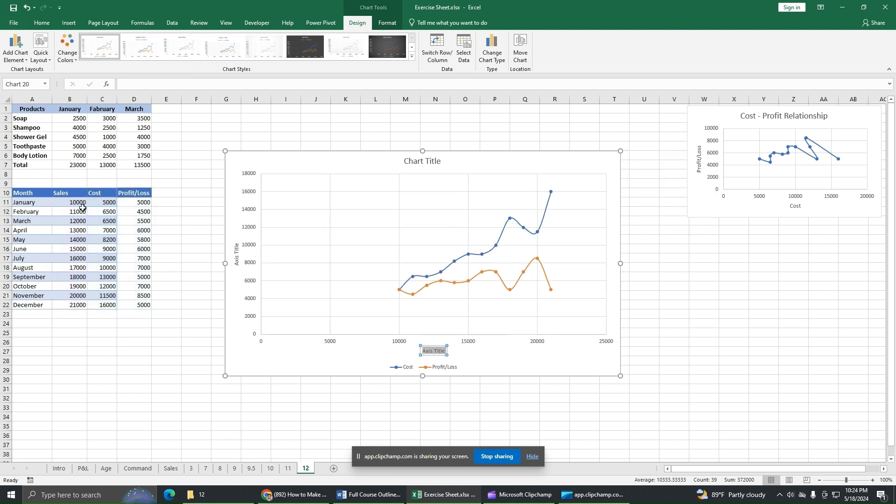
type("Sales")
Format the Sales axis title in bold at font size 12
key("ctrl+a")
left_click(41, 23)
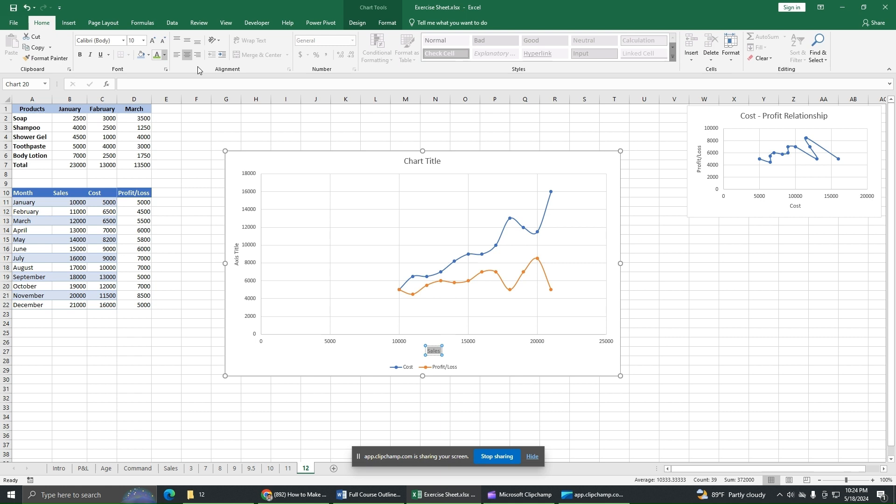
left_click(153, 41)
left_click(153, 41)
left_click(154, 41)
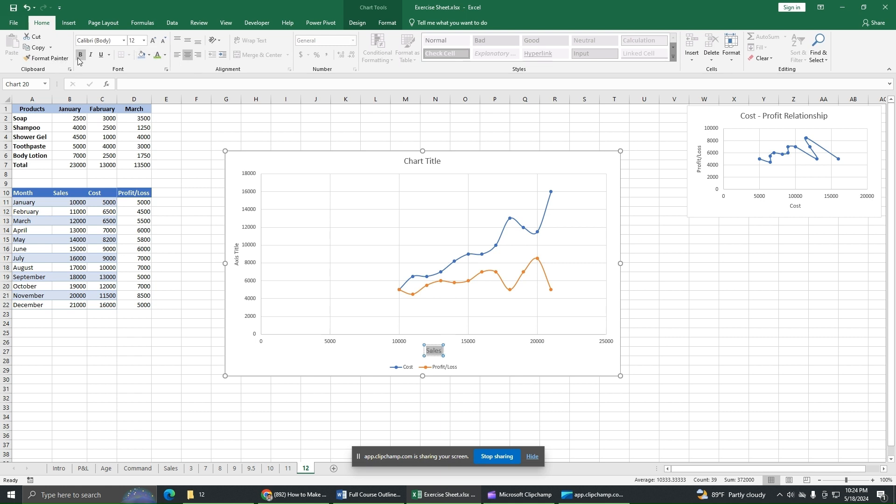
left_click(80, 54)
Change the vertical axis title to "Cost & Profit"
left_click(234, 251)
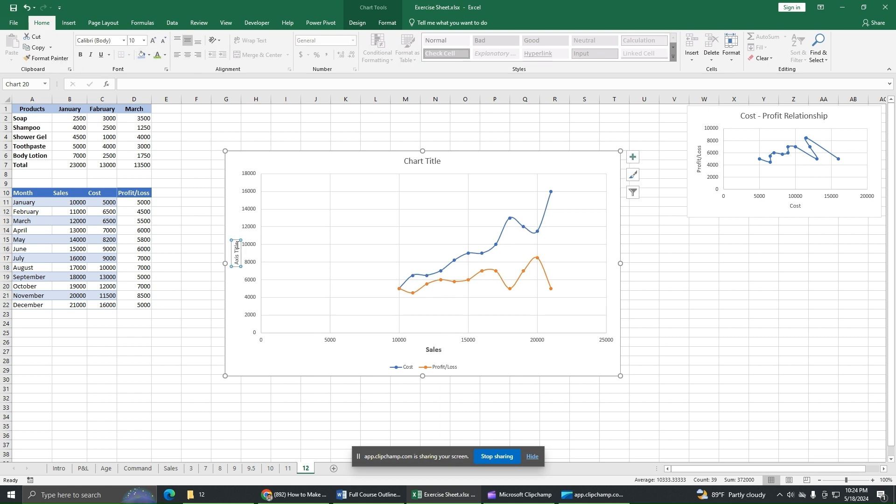
left_click_drag(237, 242, 237, 264)
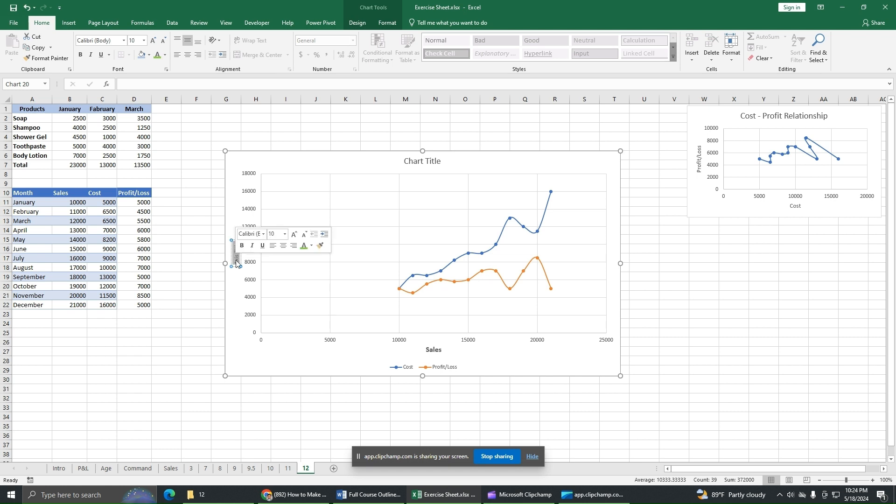
type("Cost")
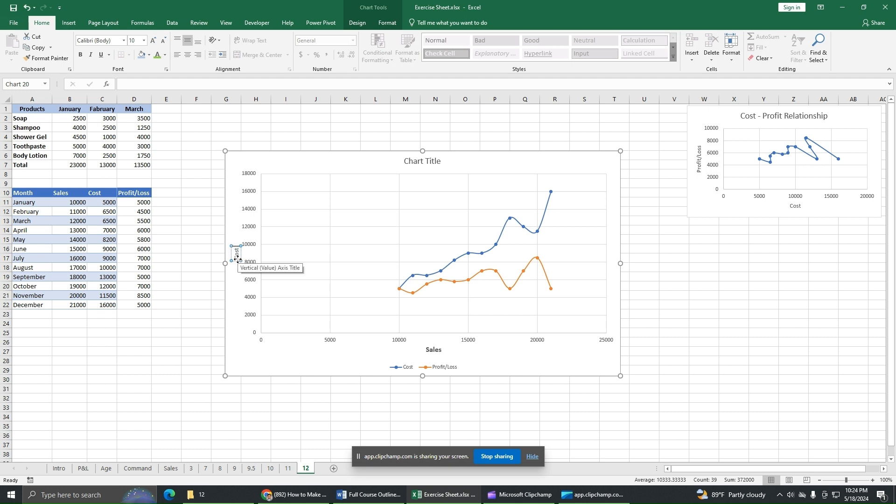
type(" & Profit")
Format the Cost & Profit axis title in bold at font size 10.5
left_click_drag(236, 237, 237, 272)
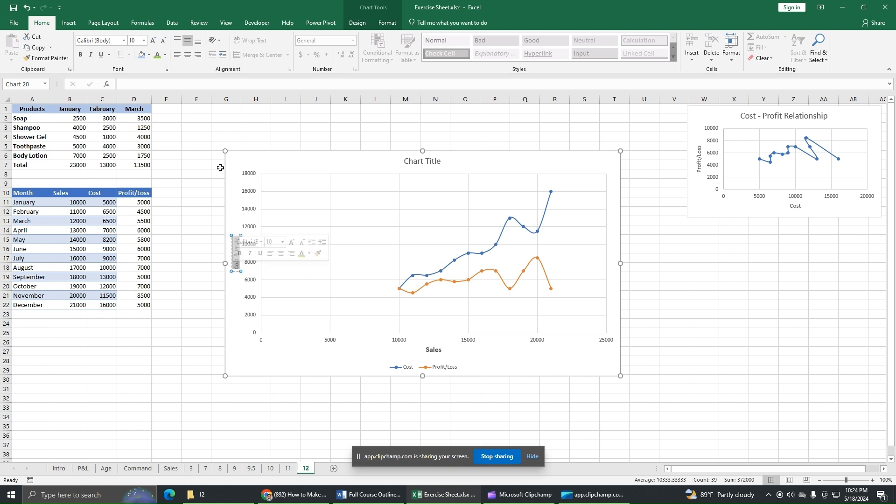
left_click(81, 54)
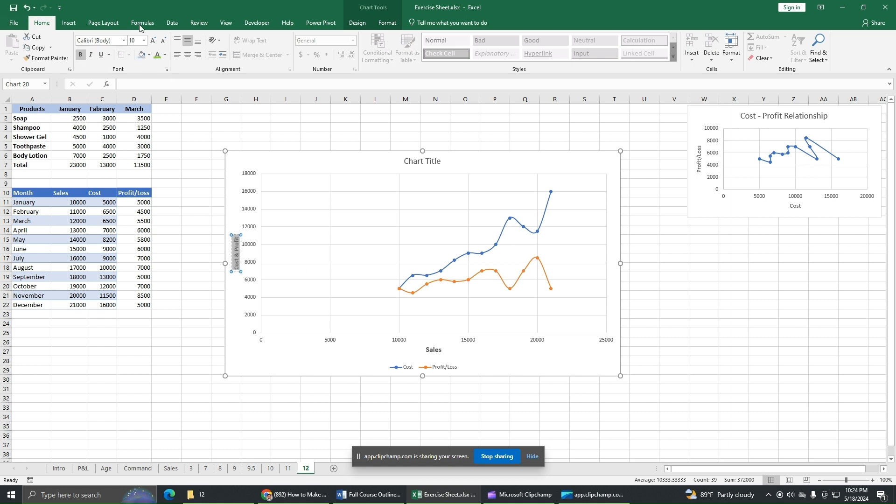
left_click(153, 41)
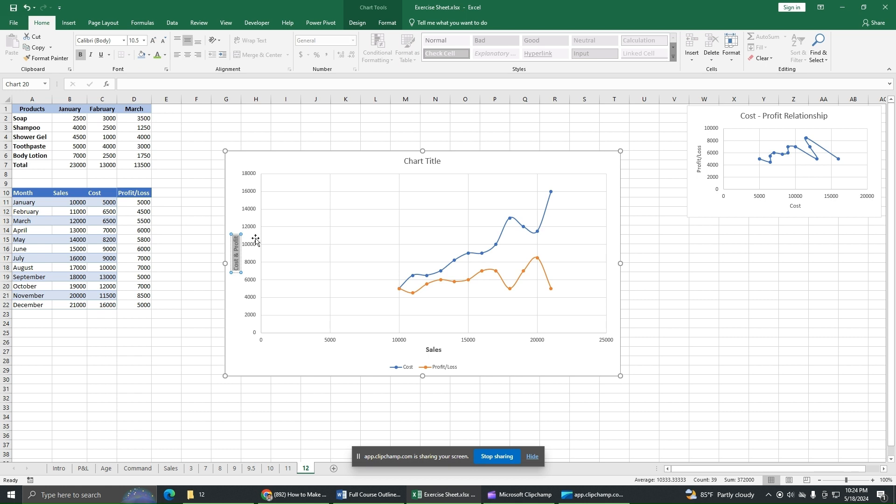
left_click(321, 367)
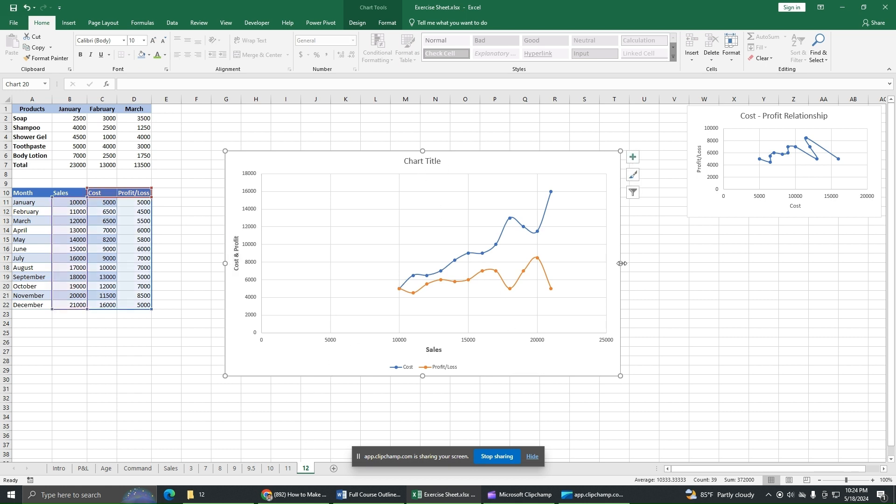
Widen the chart to about column U and inspect its last Cost and Profit/Loss points
left_click_drag(621, 263, 647, 264)
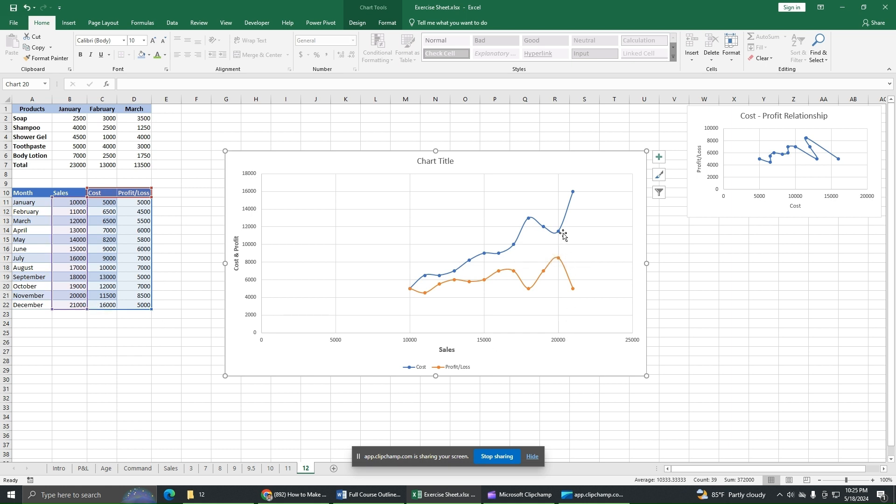
mouse_move(560, 234)
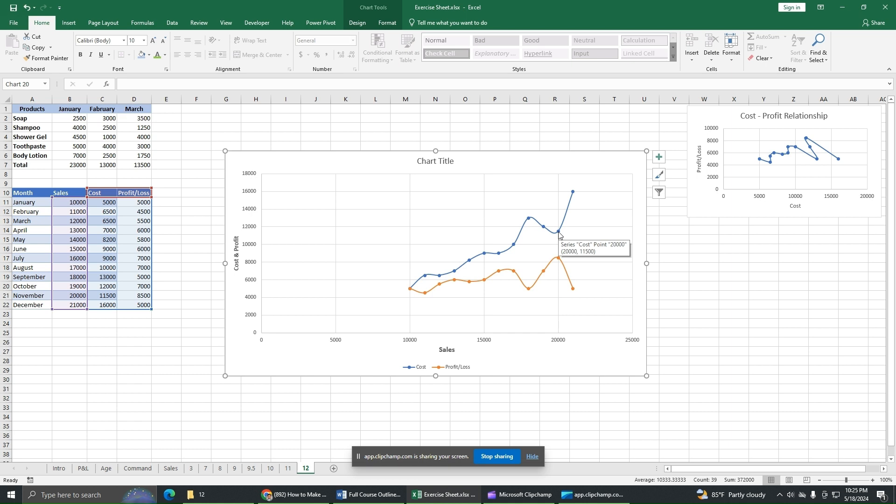
mouse_move(573, 196)
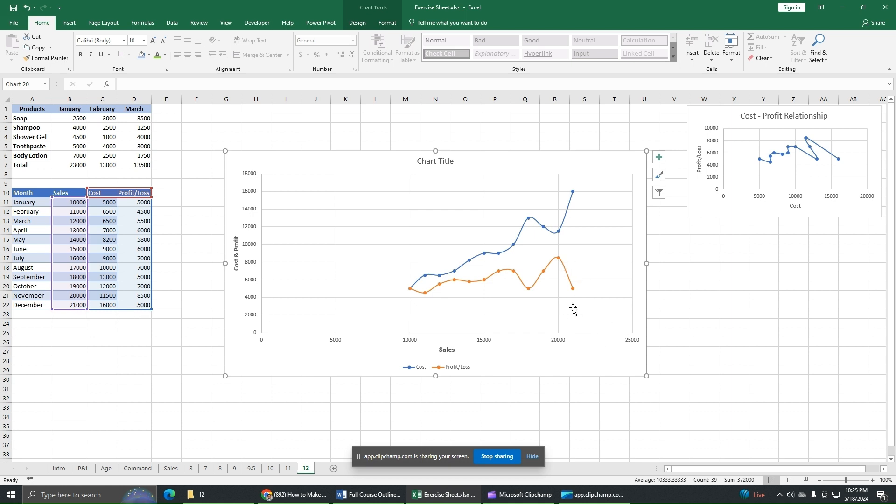
mouse_move(574, 292)
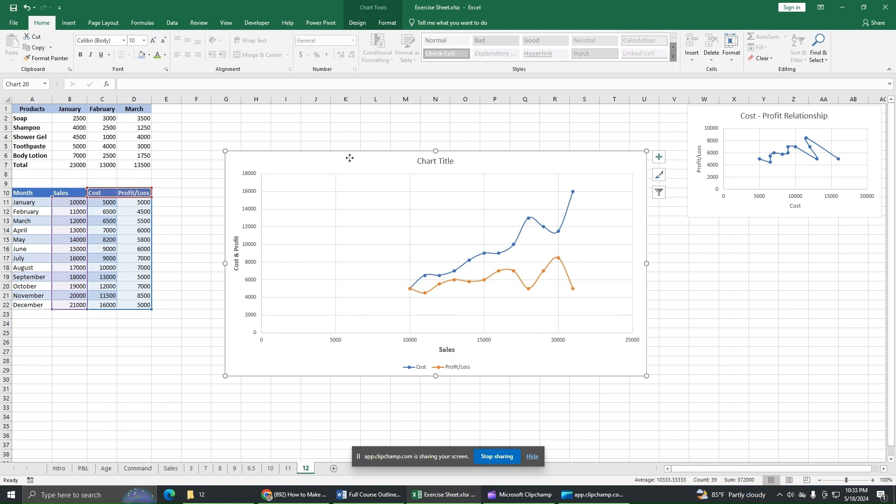
Show data labels on both series of the chart and remove them again
left_click(357, 22)
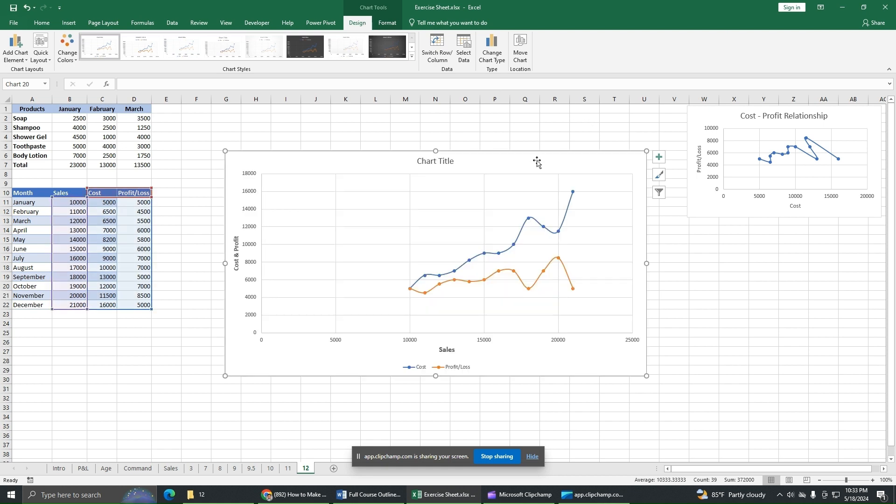
left_click(659, 158)
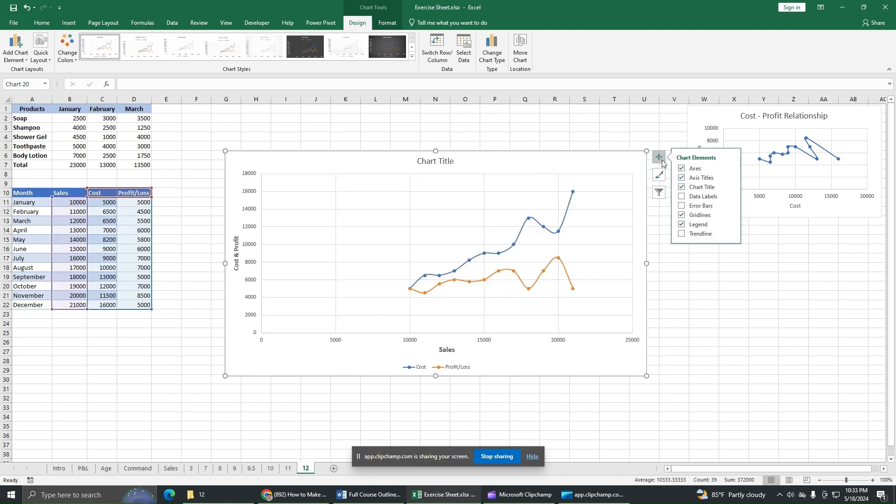
left_click(681, 196)
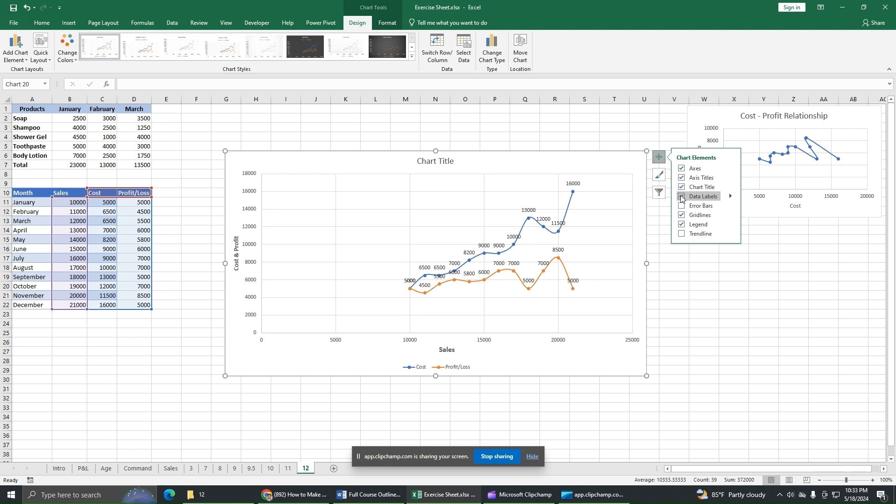
left_click(681, 197)
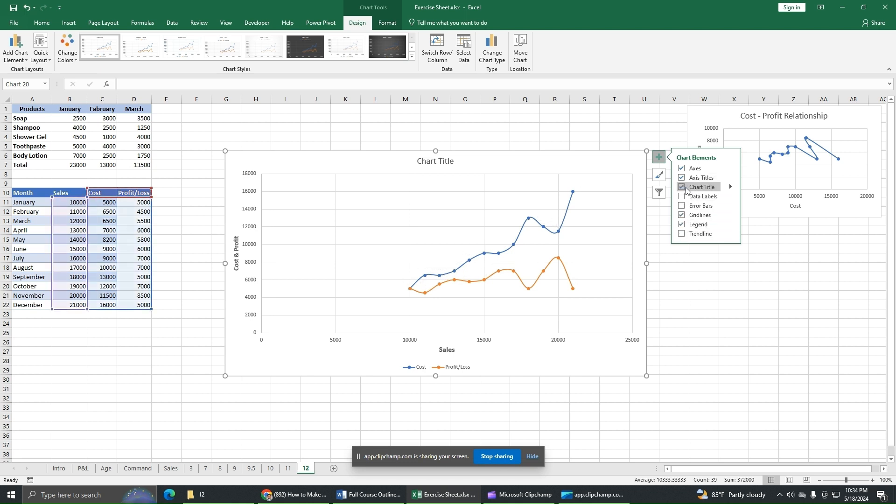
Apply the dark gradient chart style and the colorful palette that starts with orange, yellow and green
left_click(659, 174)
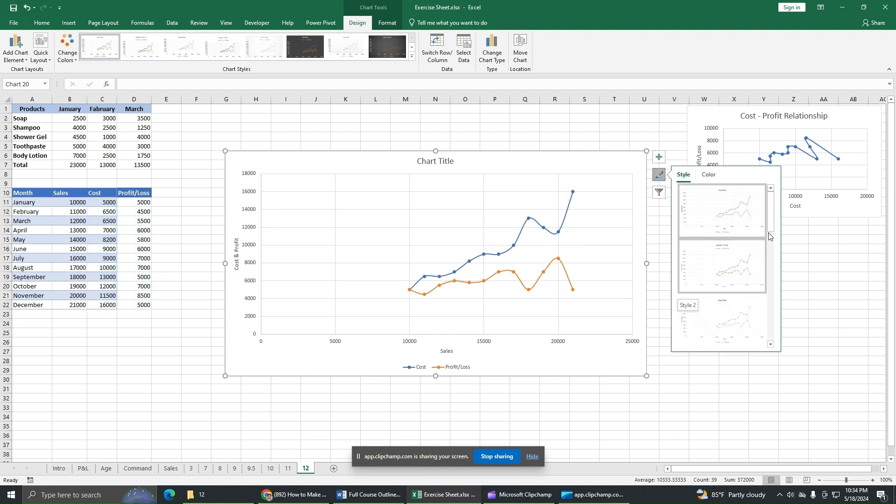
left_click_drag(771, 231, 776, 321)
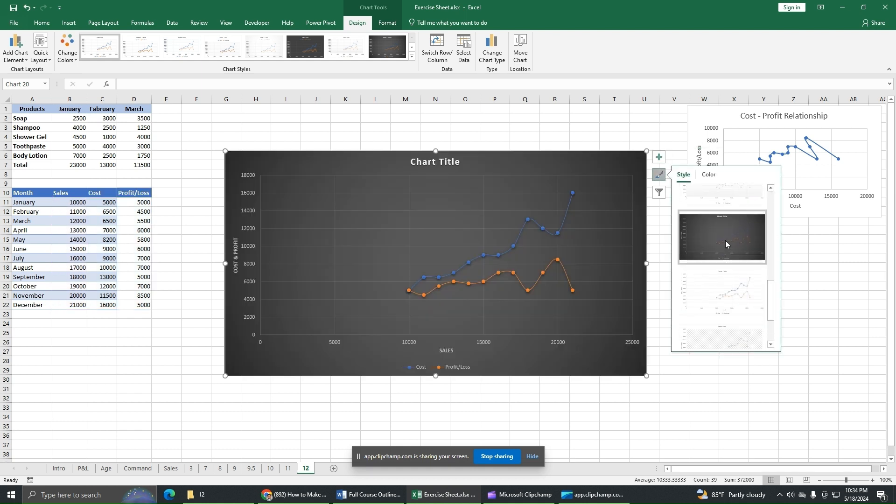
left_click(721, 240)
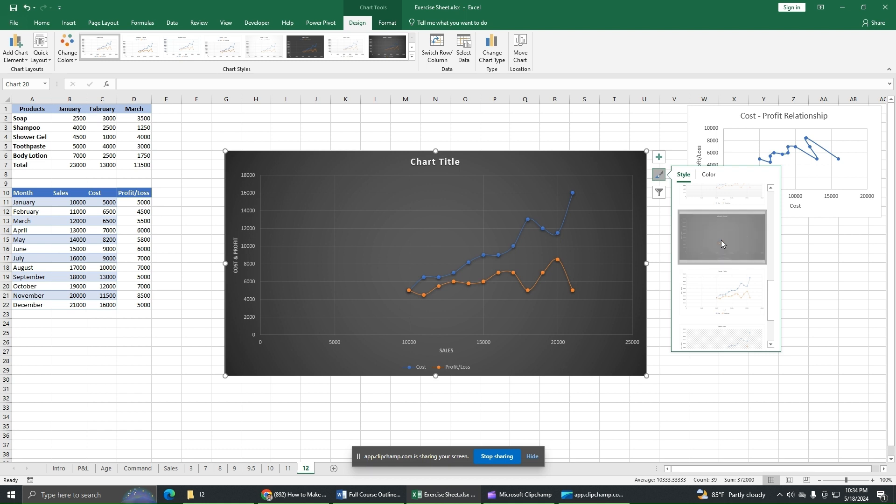
left_click(708, 174)
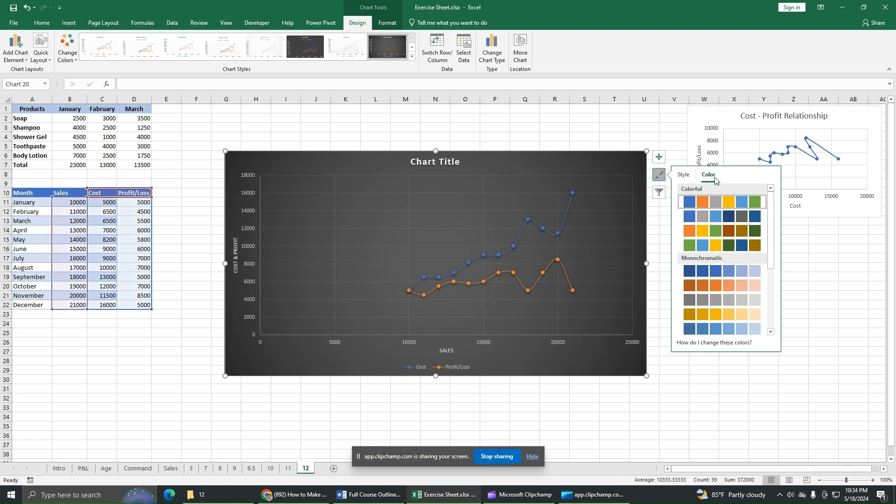
left_click(719, 229)
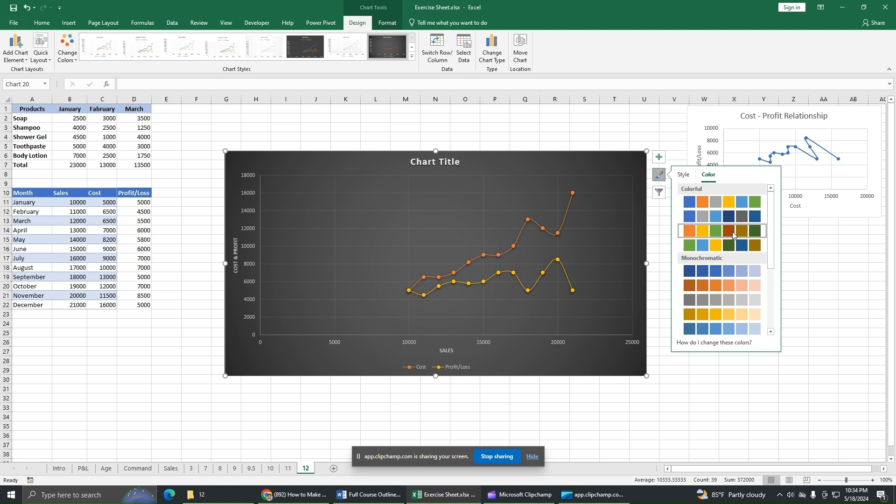
Filter the chart to only the Profit/Loss series and restore both series
left_click(659, 193)
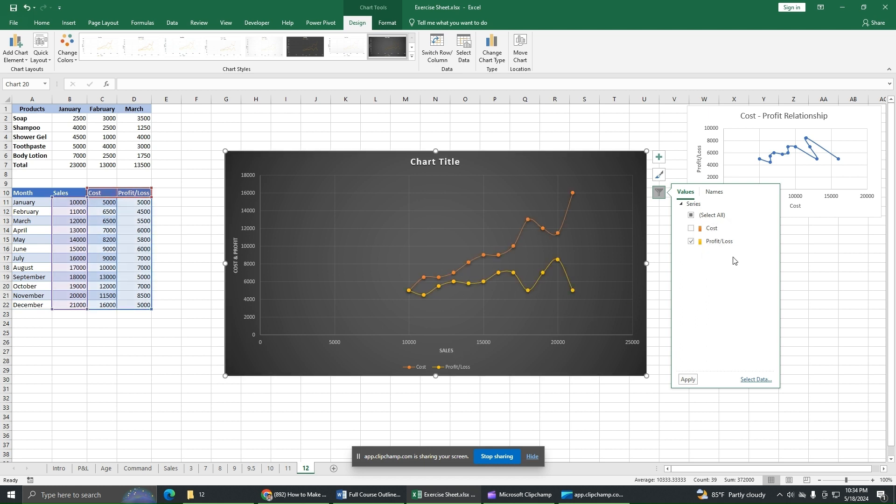
left_click(689, 380)
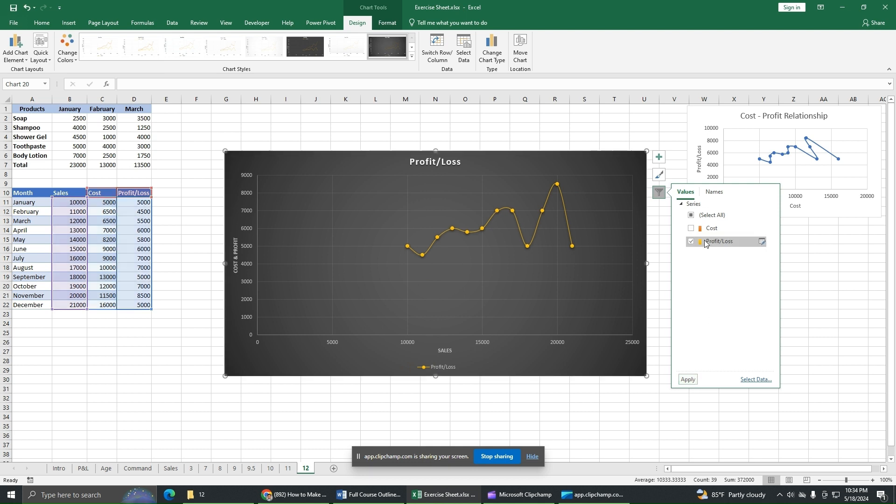
left_click(689, 379)
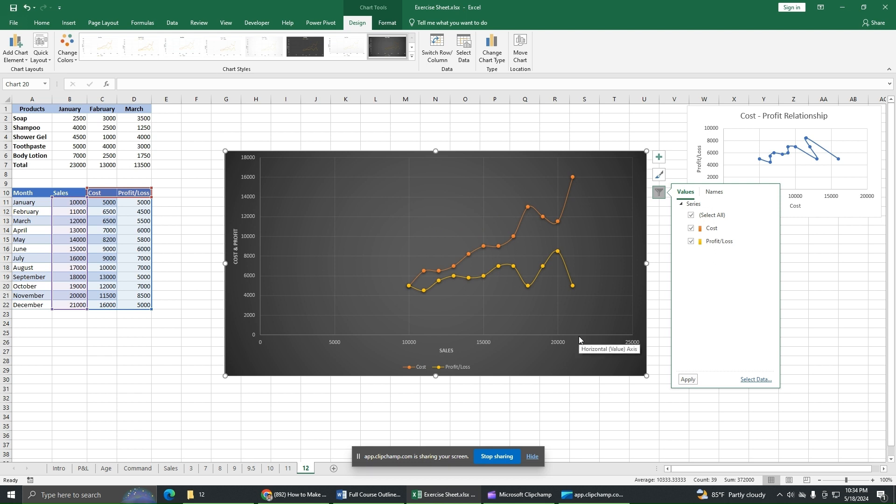
Turn the chart title back on above the plot of Cost and Profit/Loss
left_click(390, 167)
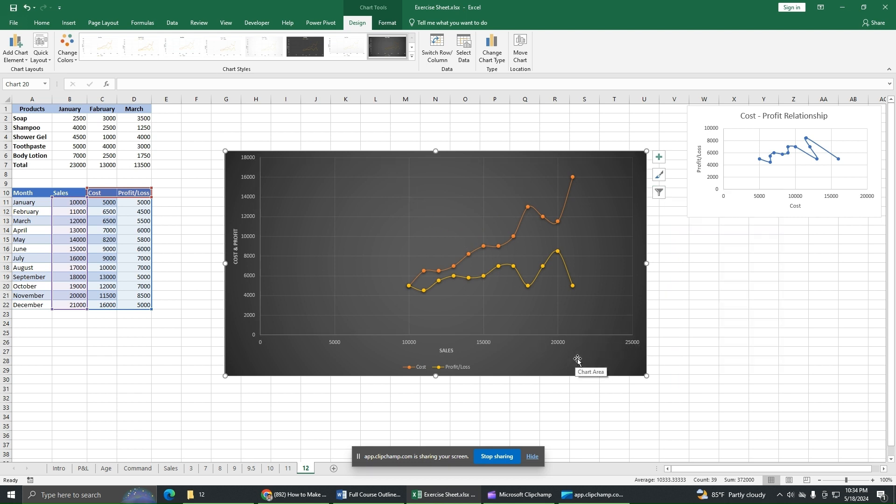
left_click(657, 158)
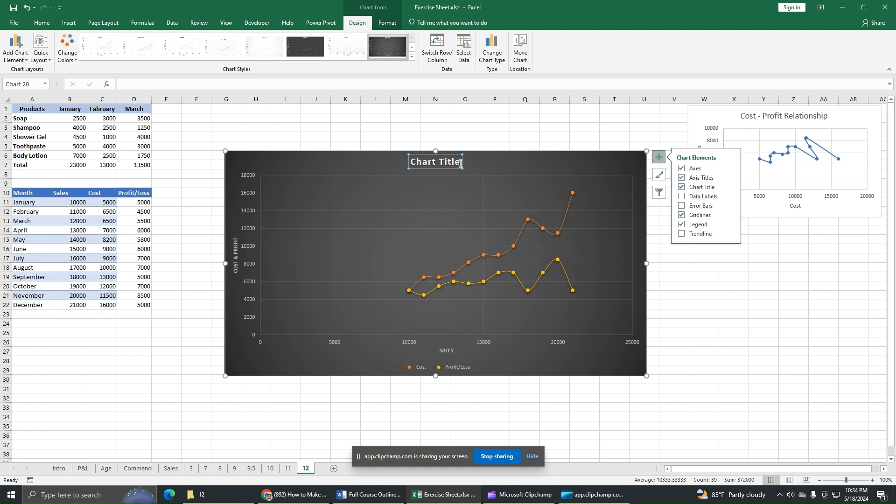
left_click(587, 171)
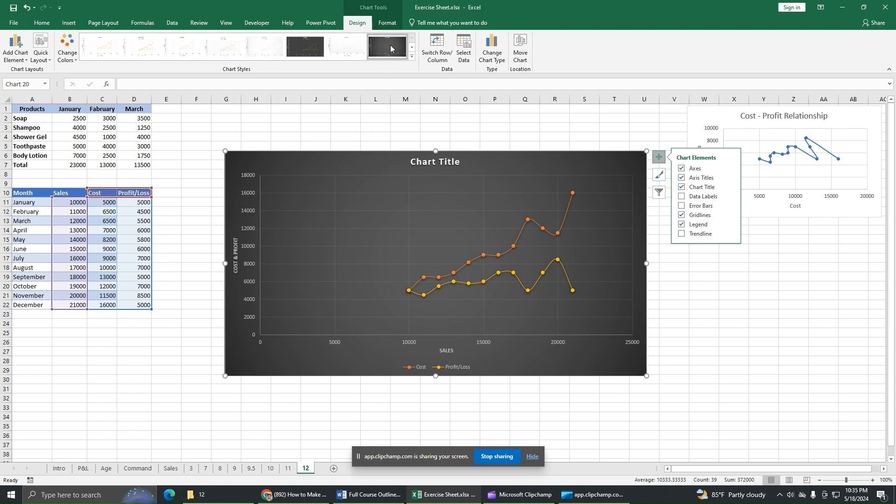
Look over the color palettes and the scatter, Pie and Map options for changing the chart type, without applying any
left_click(77, 58)
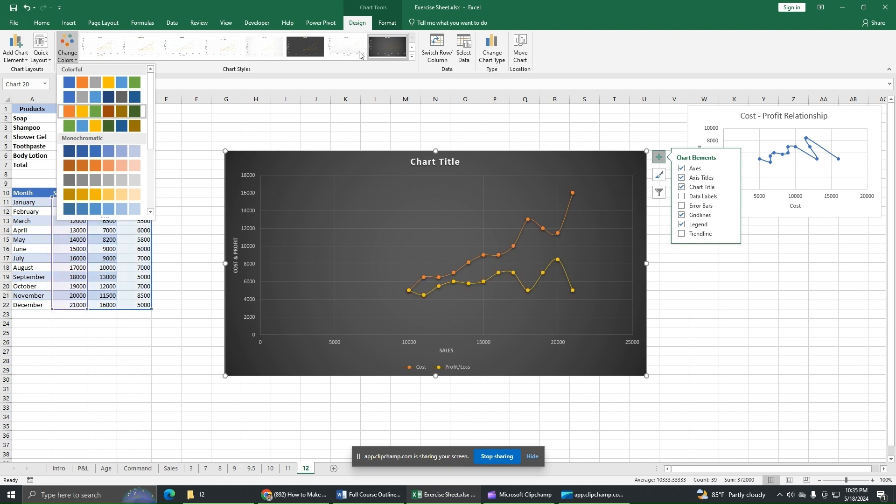
left_click(491, 62)
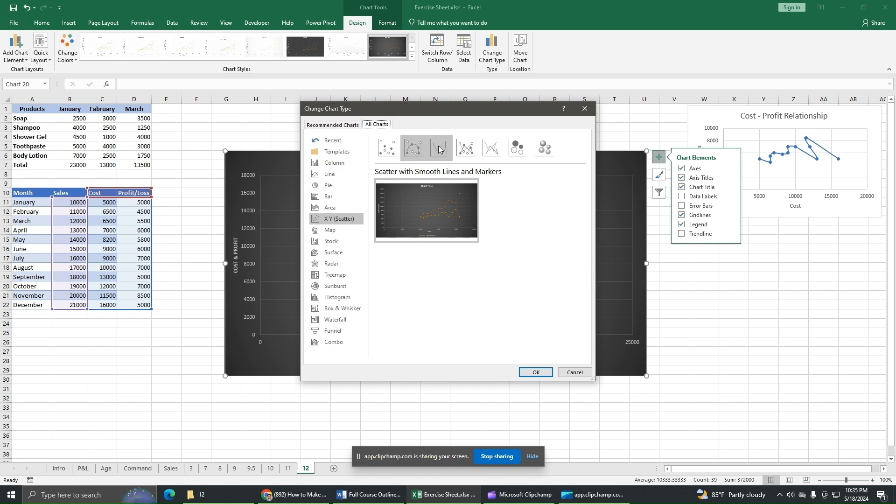
left_click(343, 185)
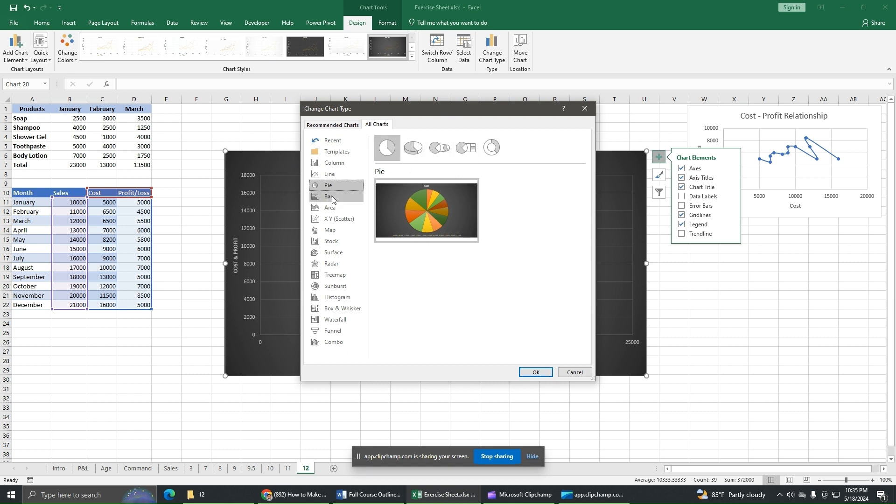
left_click(338, 231)
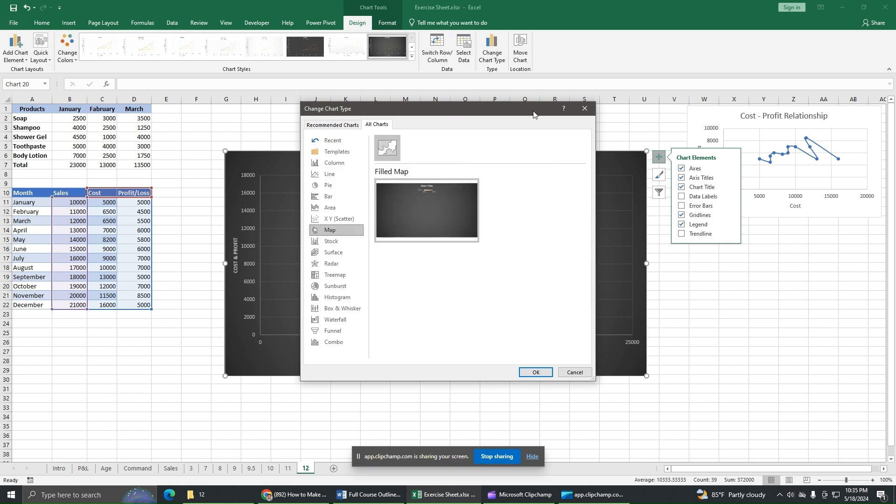
left_click(584, 110)
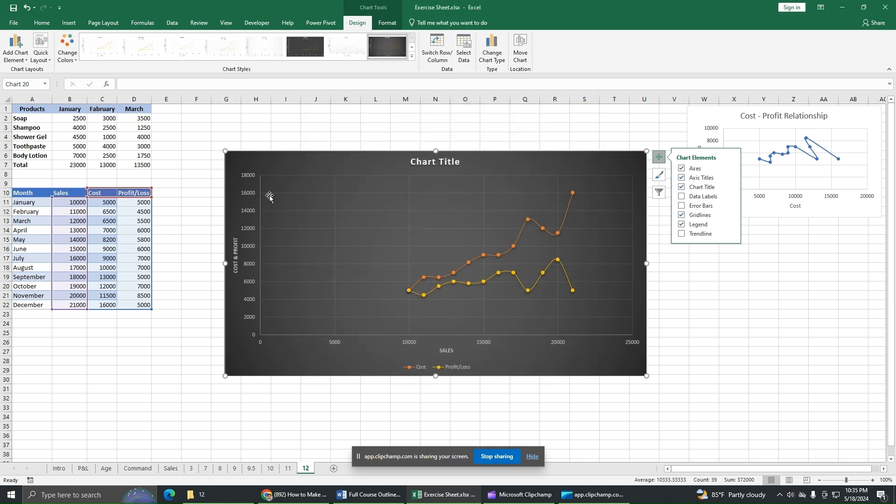